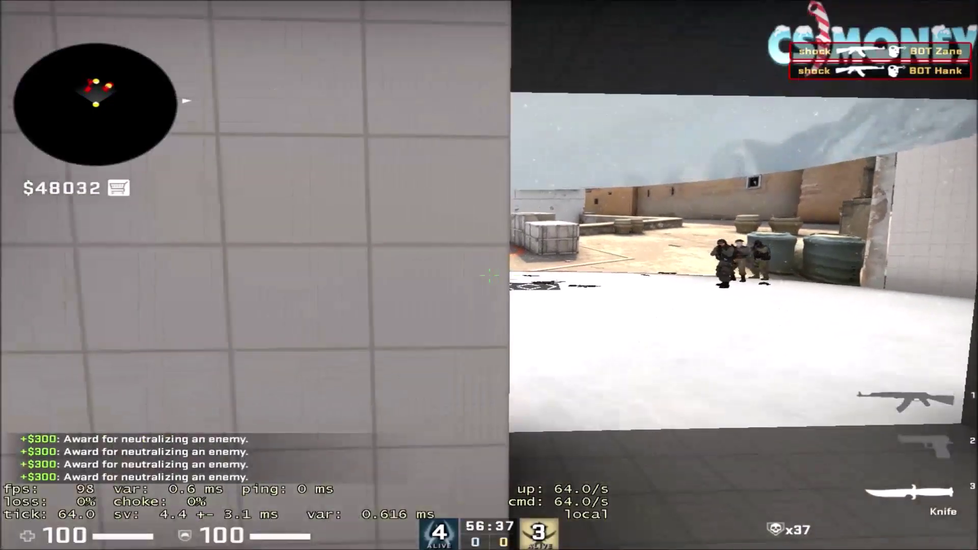
{"action": "key", "text": "1"}
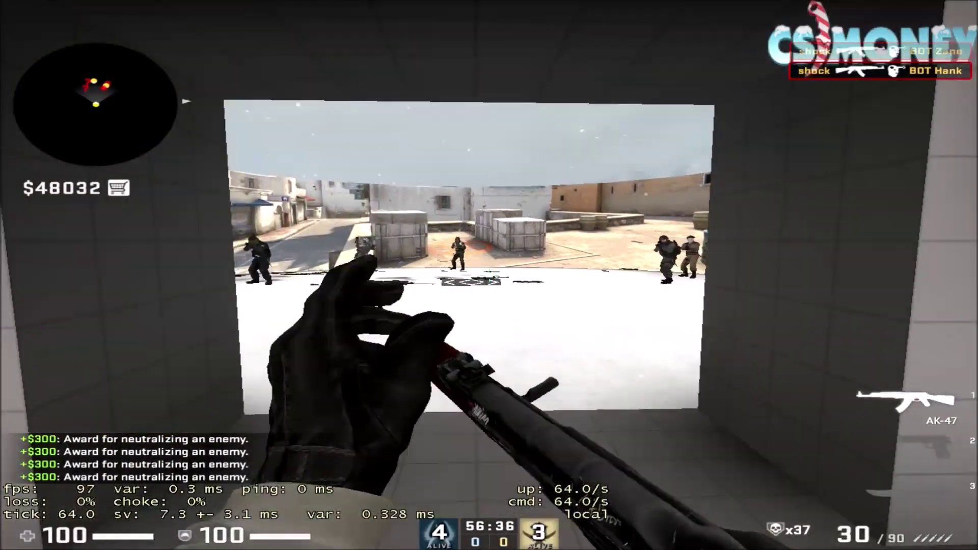
{"action": "key", "text": "w"}
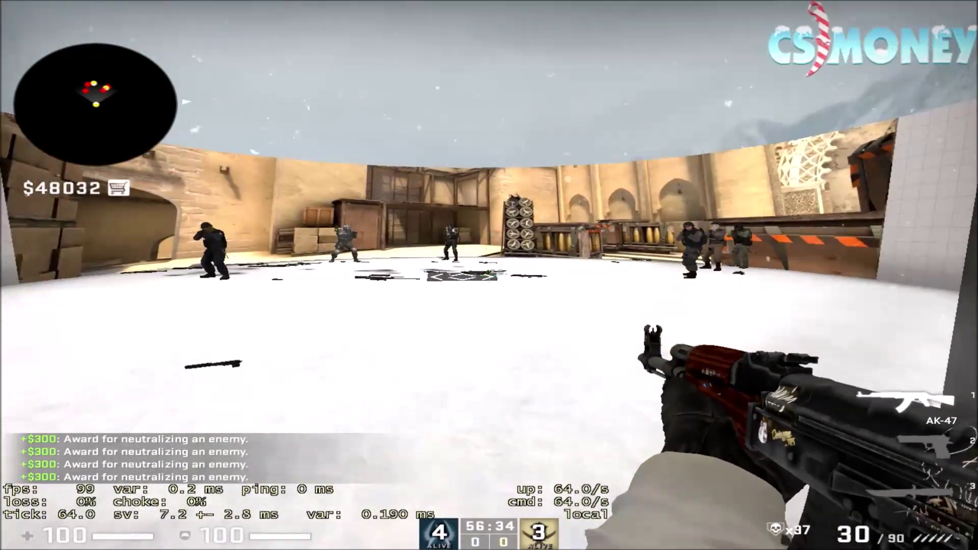
{"action": "key", "text": "s"}
{"action": "key", "text": "2"}
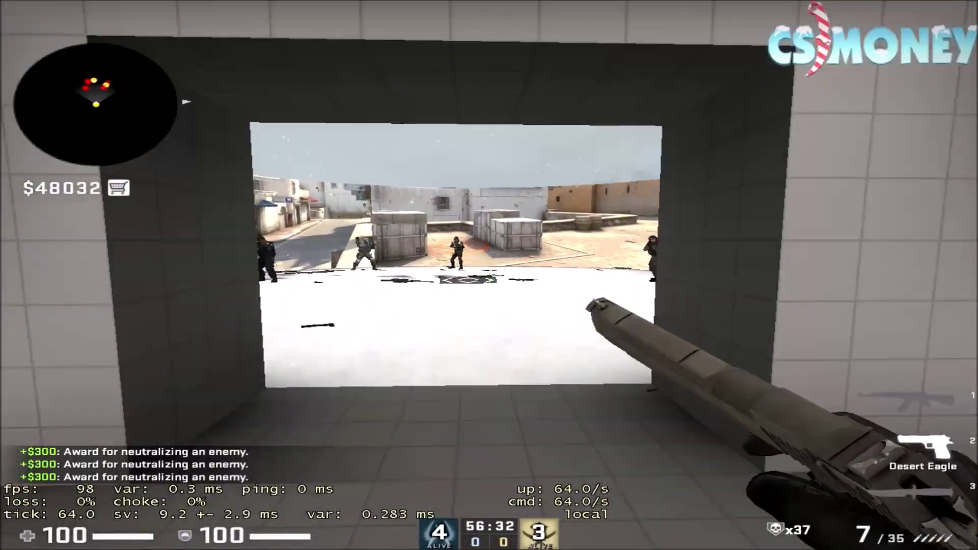
{"action": "key", "text": "3"}
{"action": "key", "text": "w"}
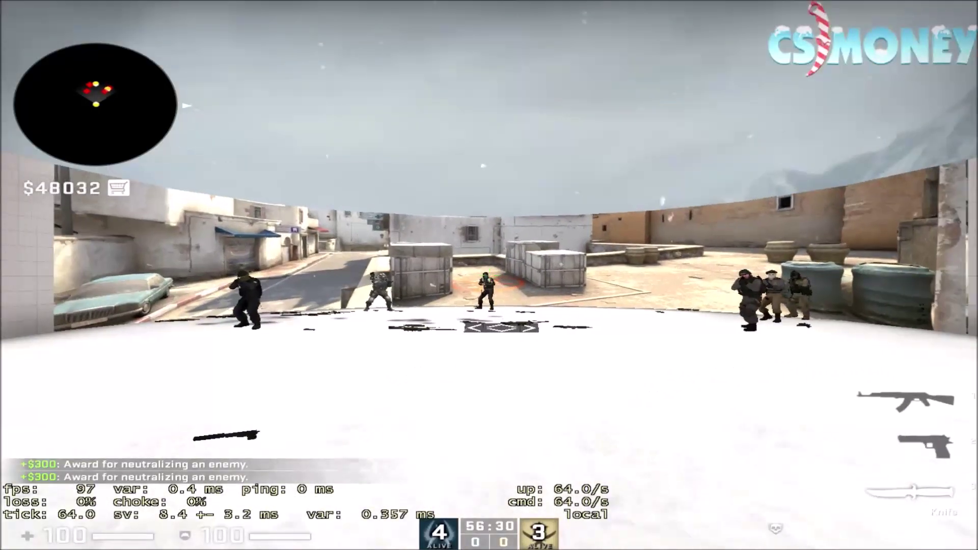
{"action": "key", "text": "s"}
{"action": "key", "text": "2"}
{"action": "key", "text": "w"}
{"action": "key", "text": "1"}
{"action": "key", "text": "s"}
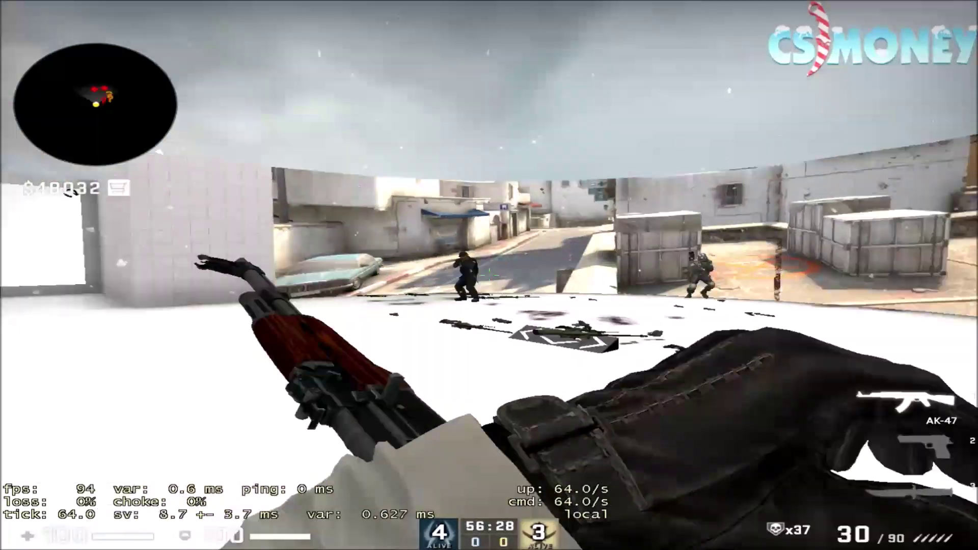
{"action": "key", "text": "w"}
{"action": "left_click", "coordinate": [489, 275]}
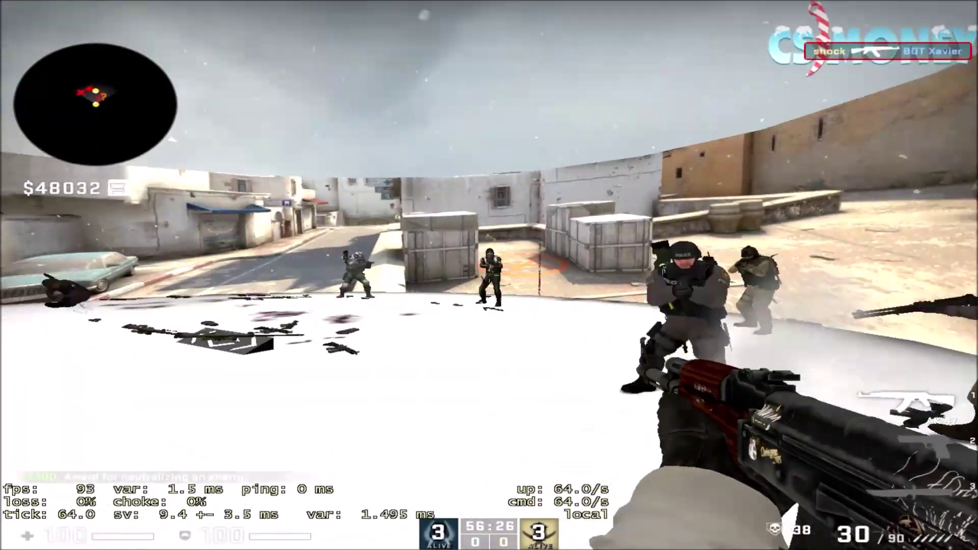
{"action": "left_click", "coordinate": [489, 275]}
{"action": "left_click", "coordinate": [488, 275]}
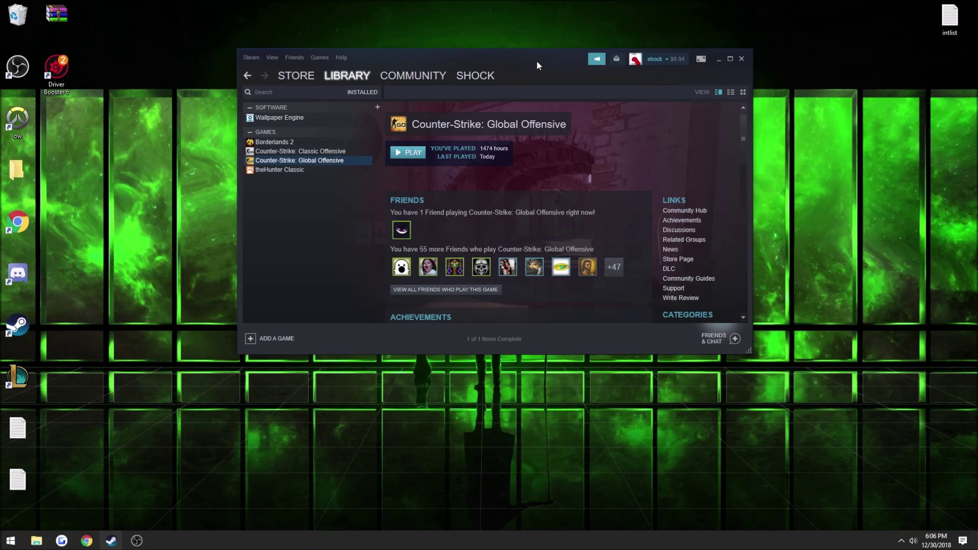
- Open the properties of Counter-Strike: Global Offensive and view its local files options
{"action": "mouse_move", "coordinate": [382, 76]}
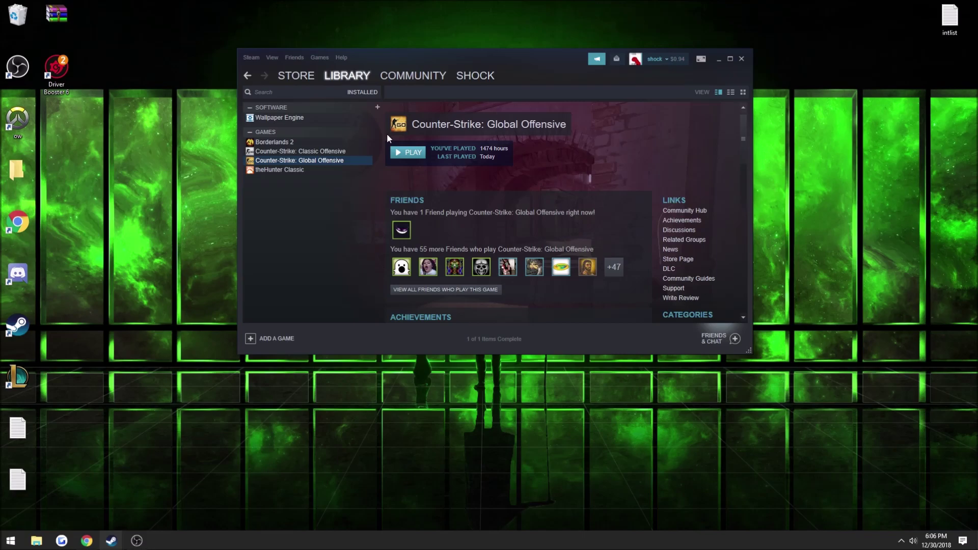
{"action": "right_click", "coordinate": [345, 160]}
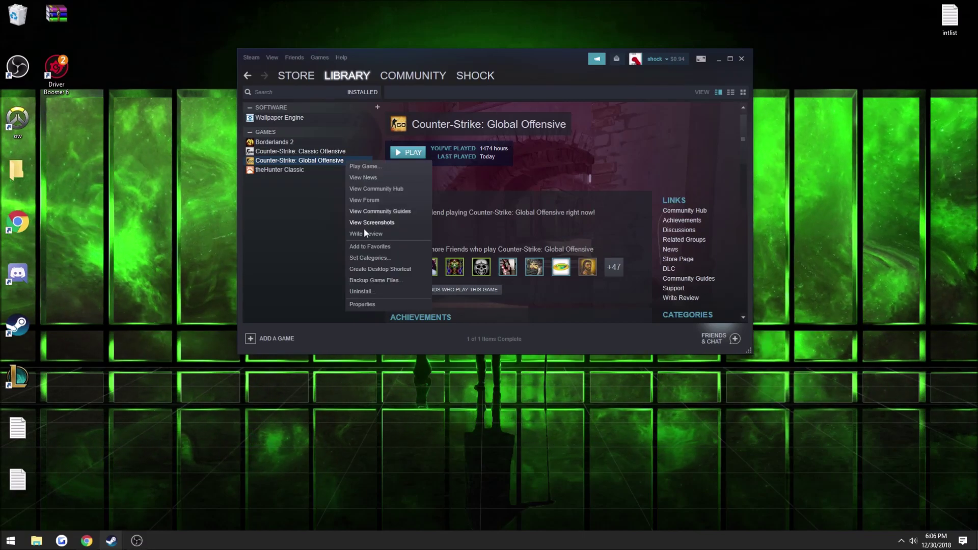
{"action": "left_click", "coordinate": [365, 307]}
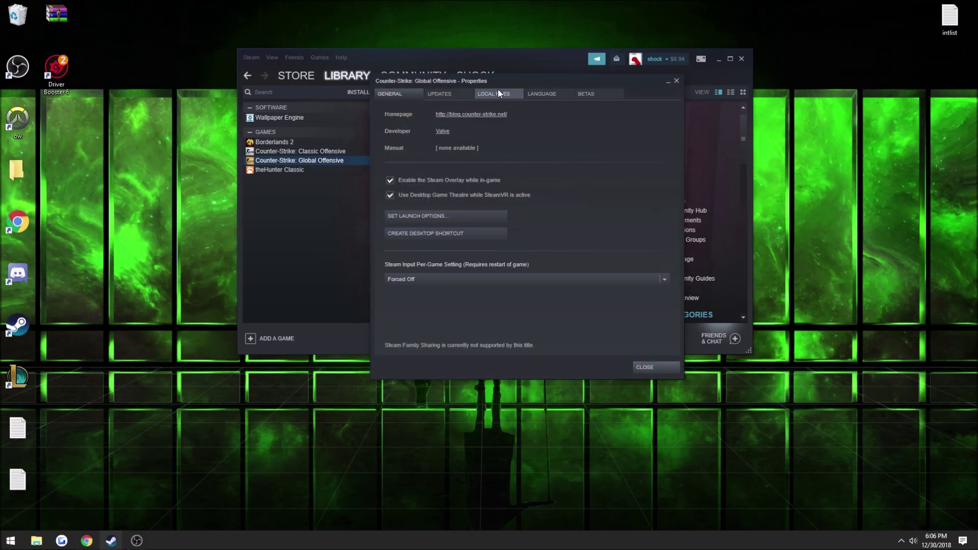
{"action": "left_click", "coordinate": [497, 91]}
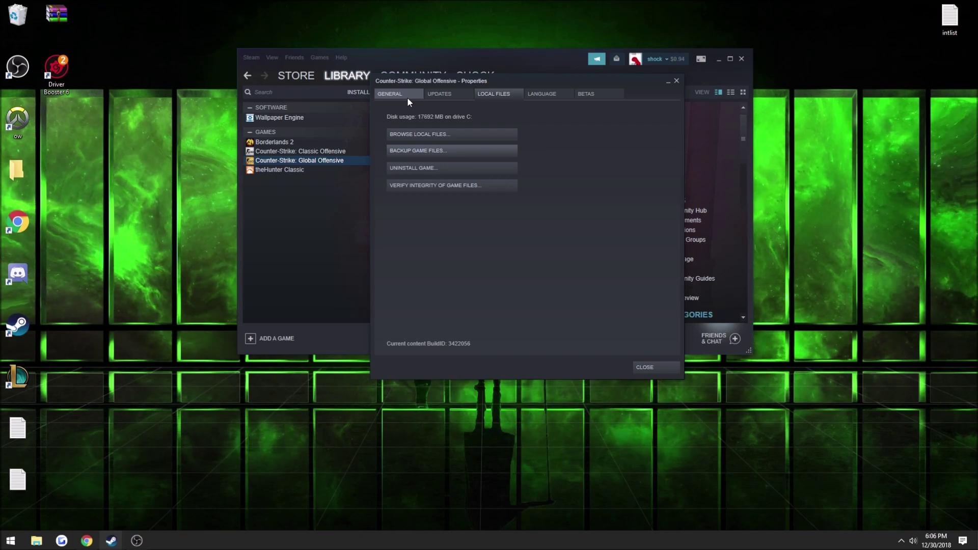
{"action": "left_click_drag", "start_coordinate": [450, 81], "coordinate": [470, 149]}
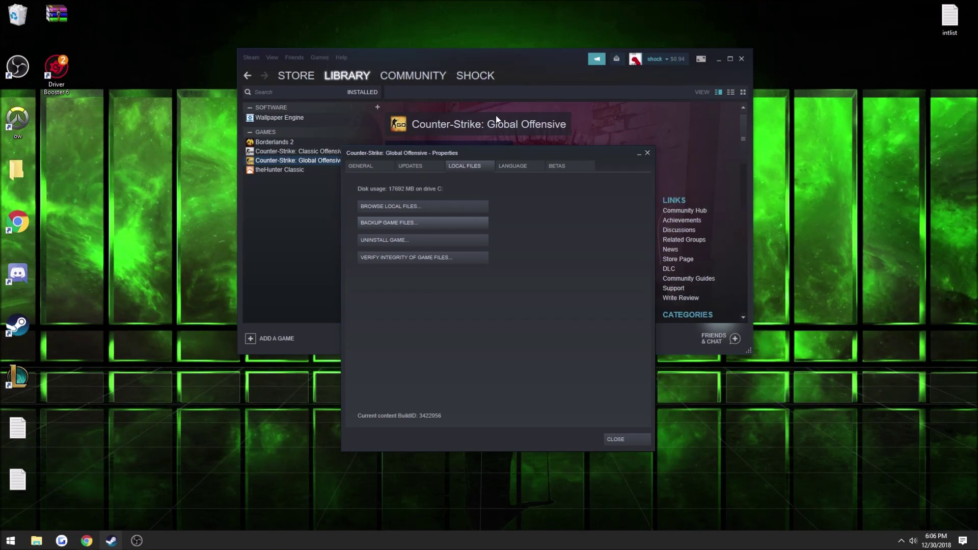
{"action": "left_click_drag", "start_coordinate": [525, 152], "coordinate": [571, 111]}
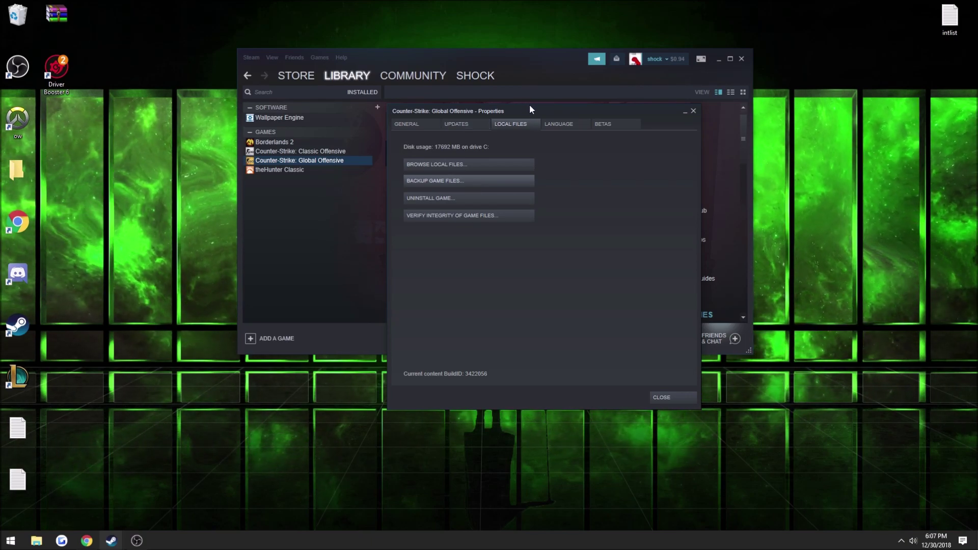
{"action": "left_click_drag", "start_coordinate": [539, 106], "coordinate": [537, 110]}
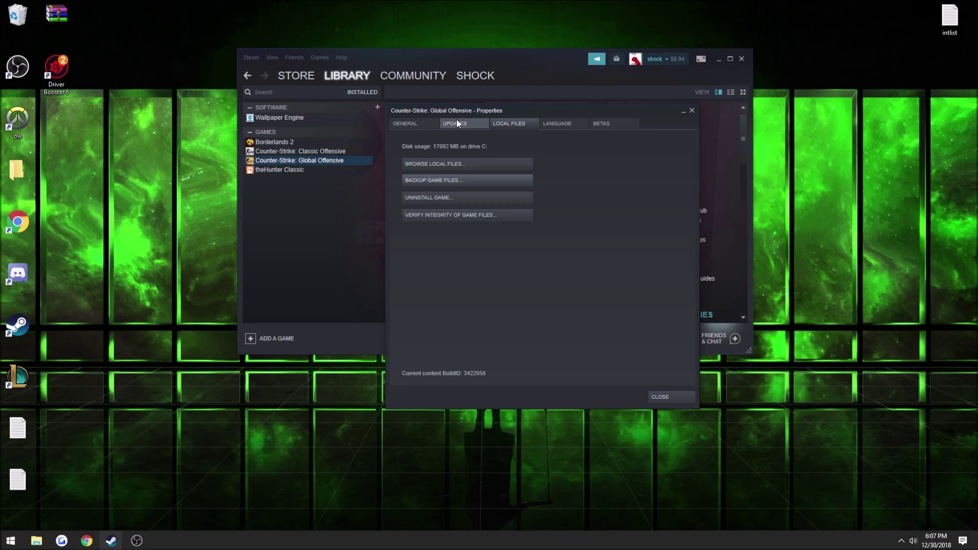
- Review the game's launch options, highlighting the -panorama entry, and accept them unedited
{"action": "left_click", "coordinate": [426, 125]}
{"action": "left_click", "coordinate": [439, 245]}
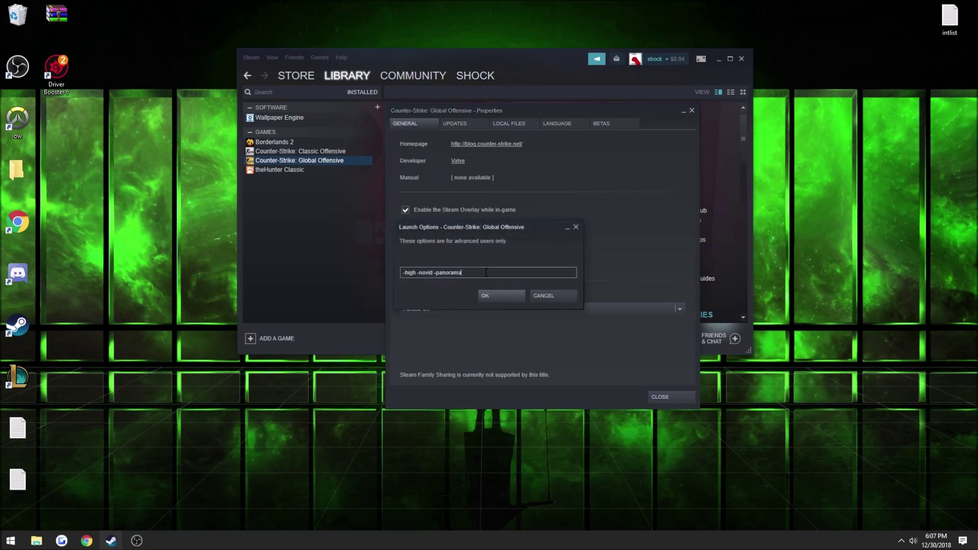
{"action": "left_click_drag", "start_coordinate": [435, 273], "coordinate": [462, 272]}
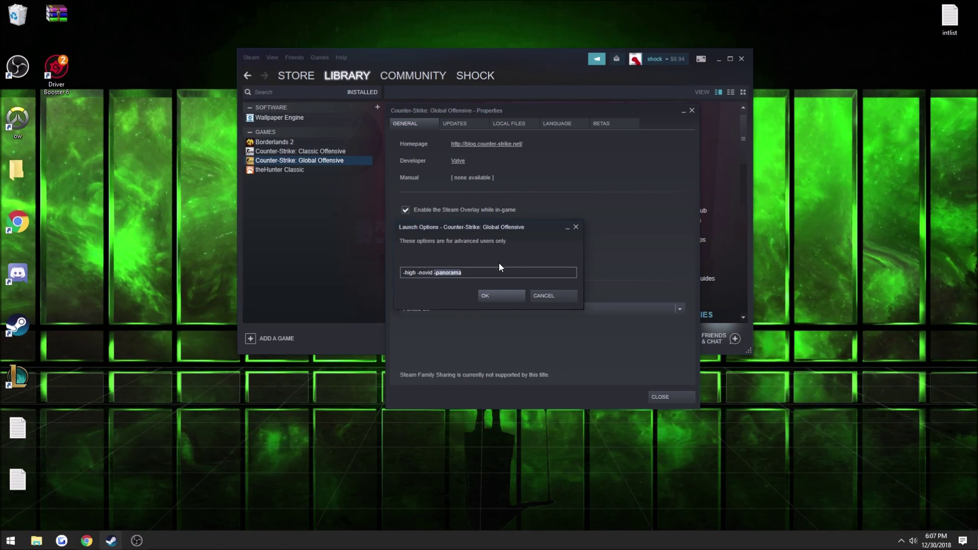
{"action": "left_click", "coordinate": [496, 292]}
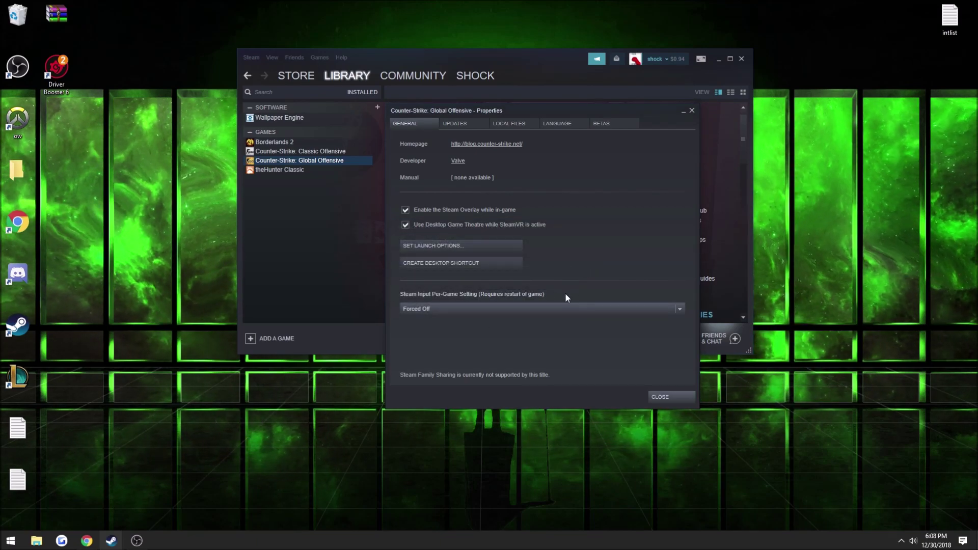
- Set the game's Steam Input Per-Game Setting to Forced On and close its properties
{"action": "left_click", "coordinate": [679, 308]}
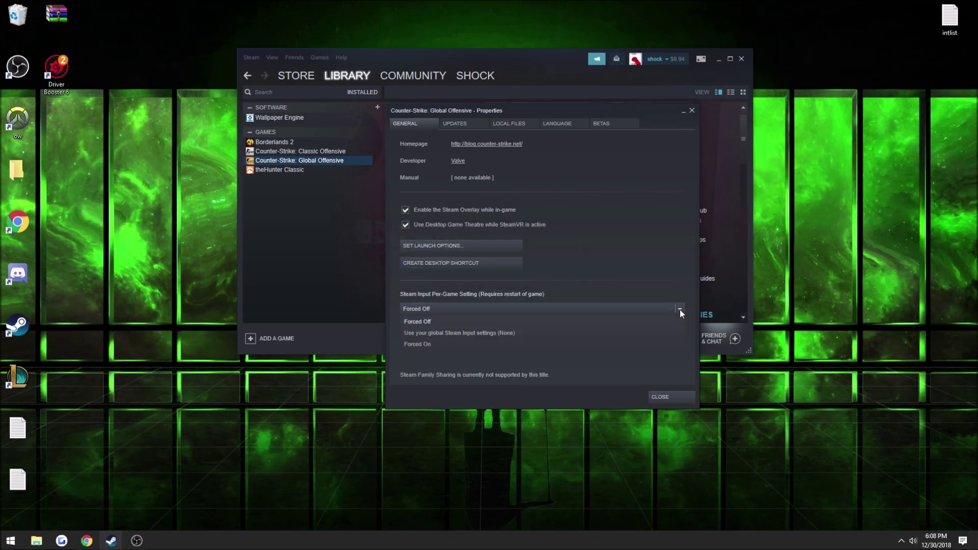
{"action": "left_click", "coordinate": [433, 331]}
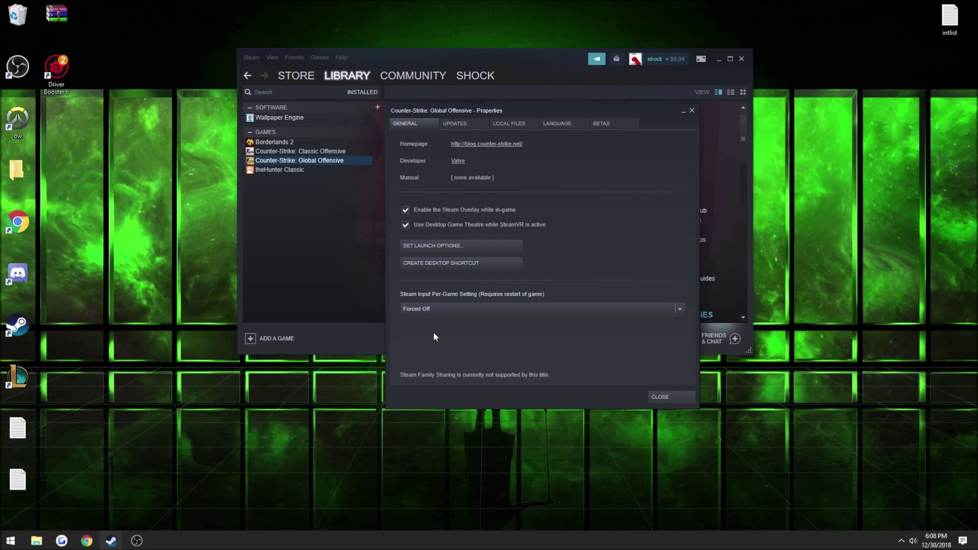
{"action": "left_click", "coordinate": [679, 308]}
{"action": "left_click", "coordinate": [469, 338]}
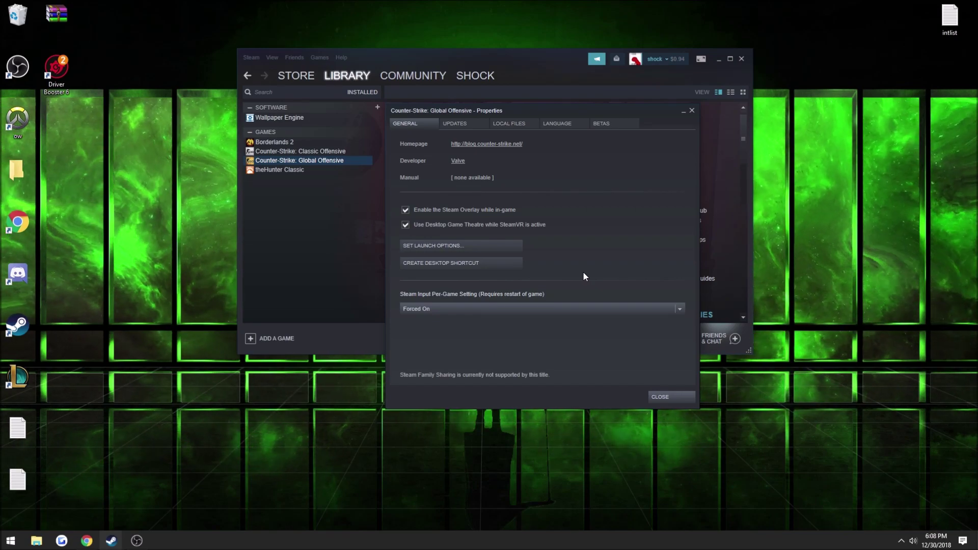
{"action": "left_click", "coordinate": [671, 396]}
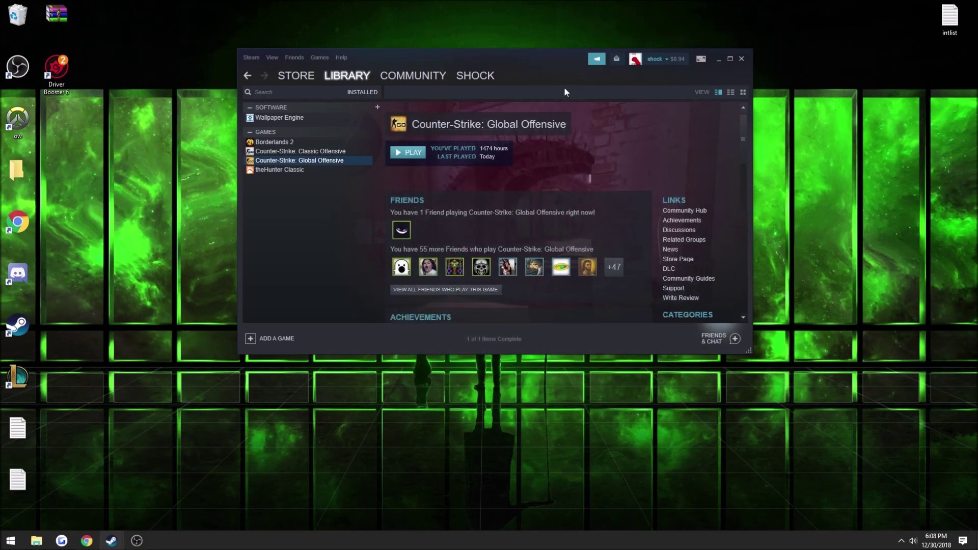
{"action": "left_click_drag", "start_coordinate": [543, 63], "coordinate": [546, 80]}
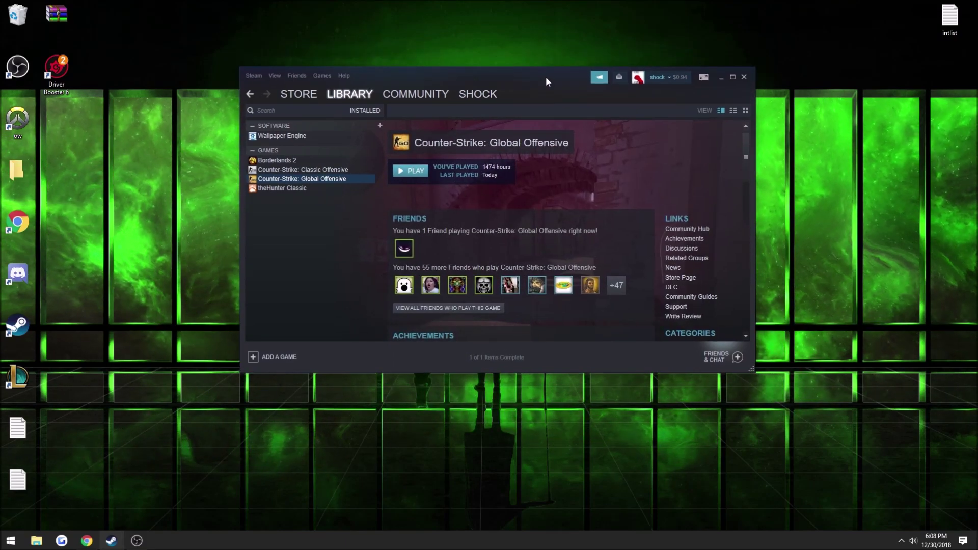